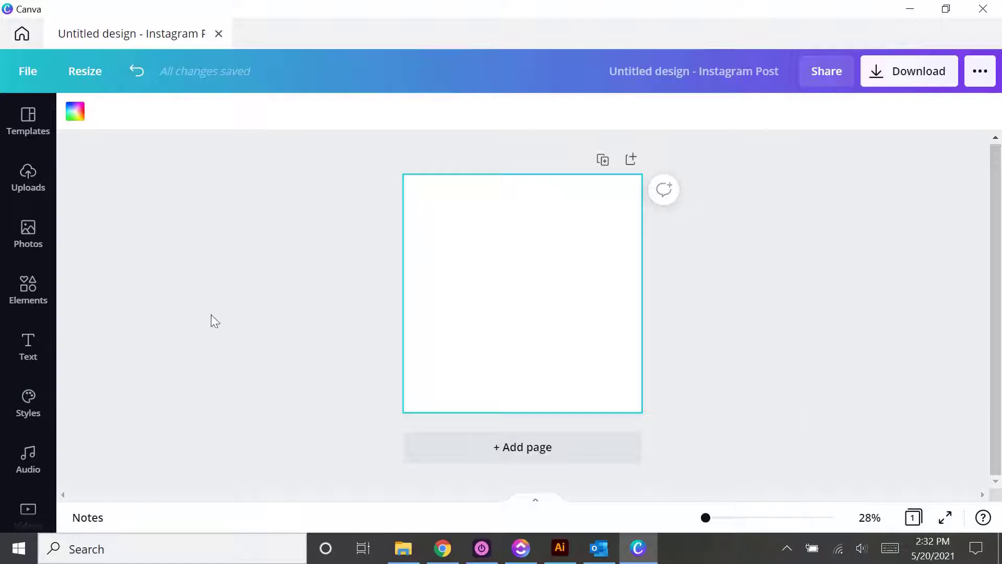
Open the Photos library beside the blank Instagram post design
{"action": "left_click", "coordinate": [30, 238]}
Search the stock photos for 'iphone' and filter to free images only
{"action": "left_click", "coordinate": [204, 120]}
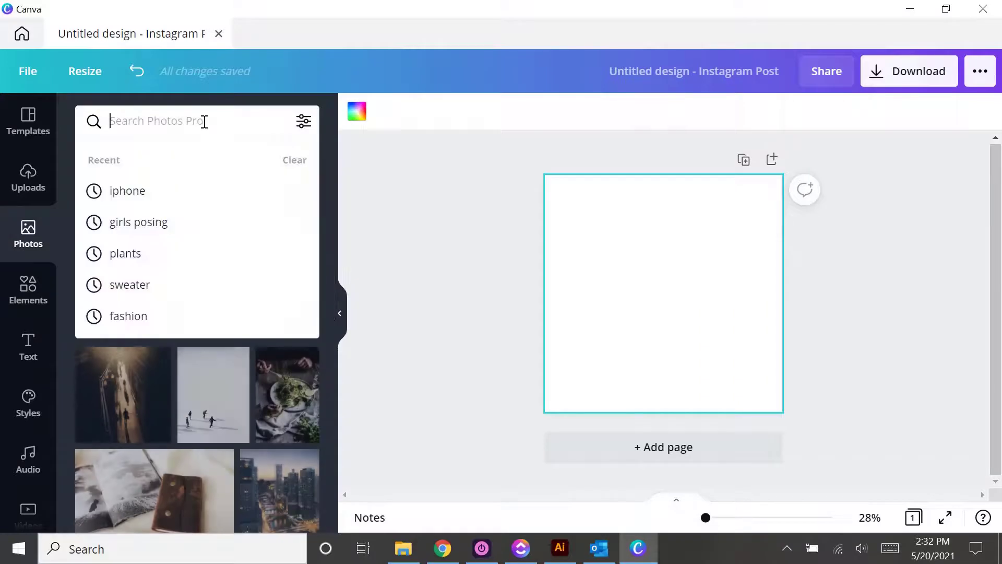
{"action": "type", "text": "iphone"}
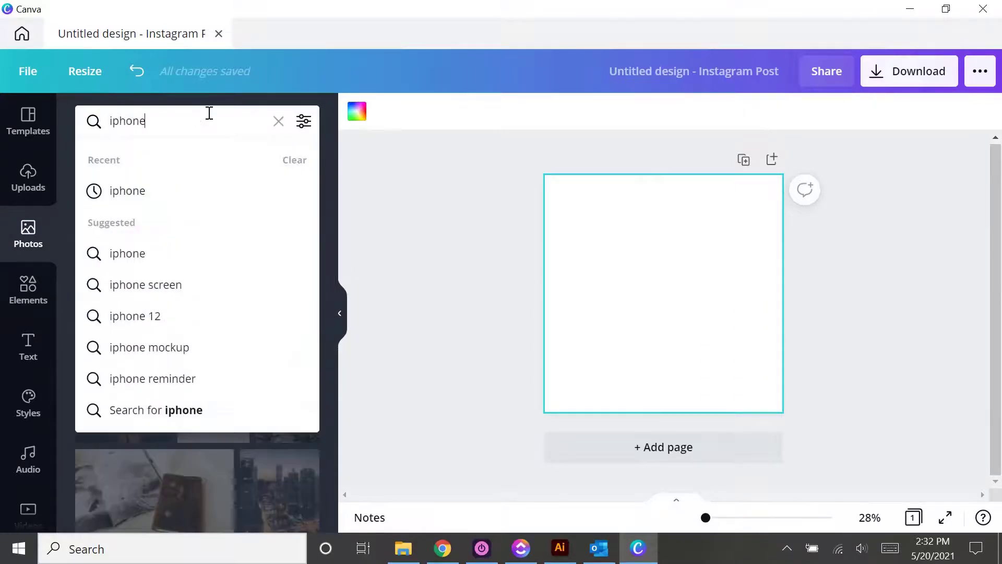
{"action": "left_click", "coordinate": [305, 126]}
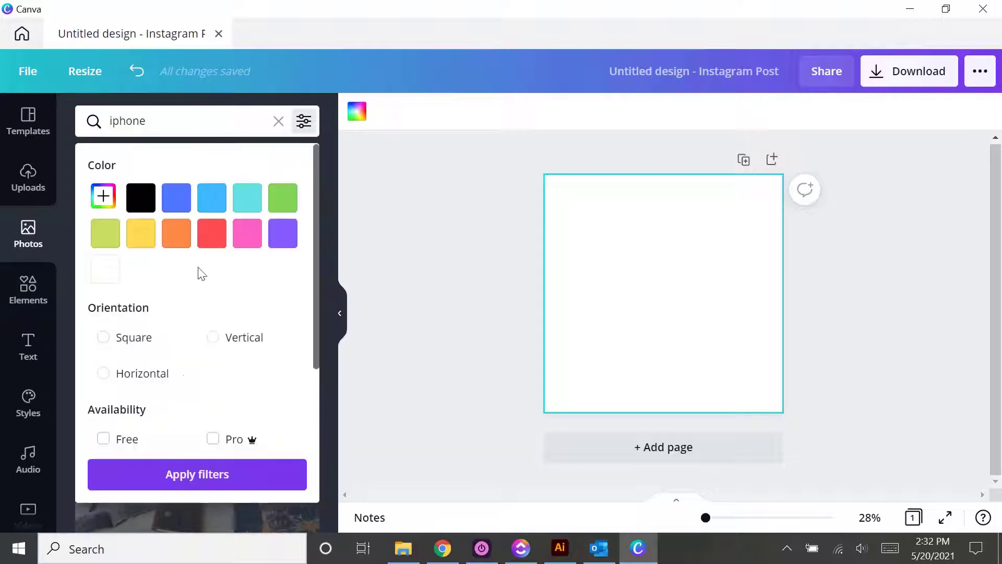
{"action": "left_click", "coordinate": [104, 439]}
{"action": "left_click", "coordinate": [144, 478]}
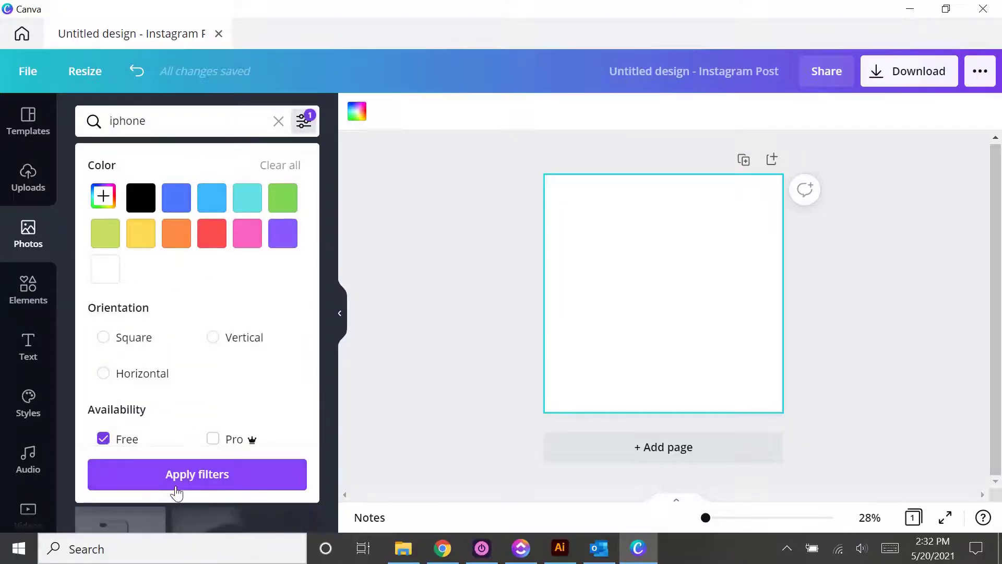
{"action": "left_click", "coordinate": [181, 484]}
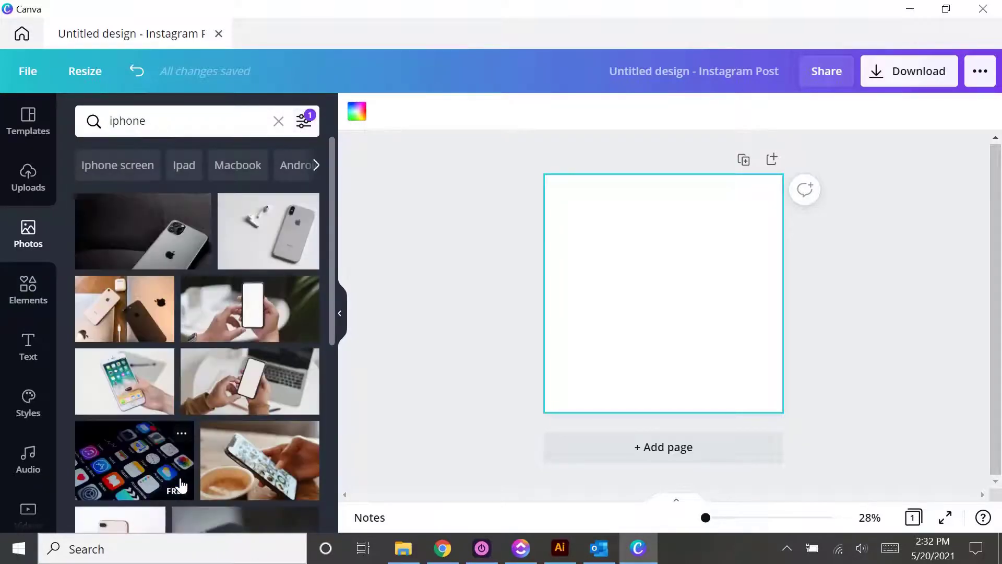
Scroll through the free iphone photo results, rechecking the filter options
{"action": "scroll", "coordinate": [198, 281], "scroll_direction": "down", "scroll_amount": 1}
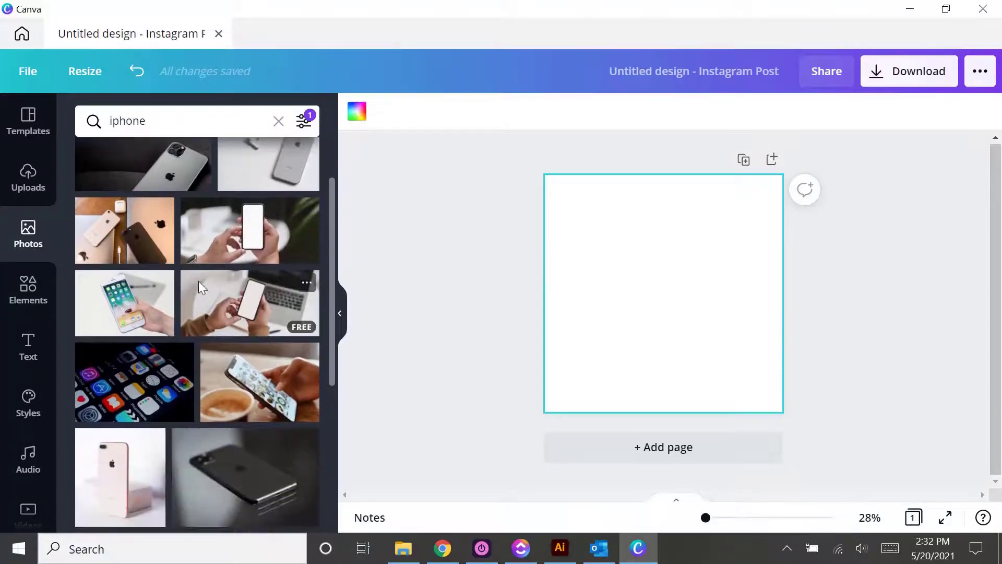
{"action": "scroll", "coordinate": [198, 281], "scroll_direction": "down", "scroll_amount": 1}
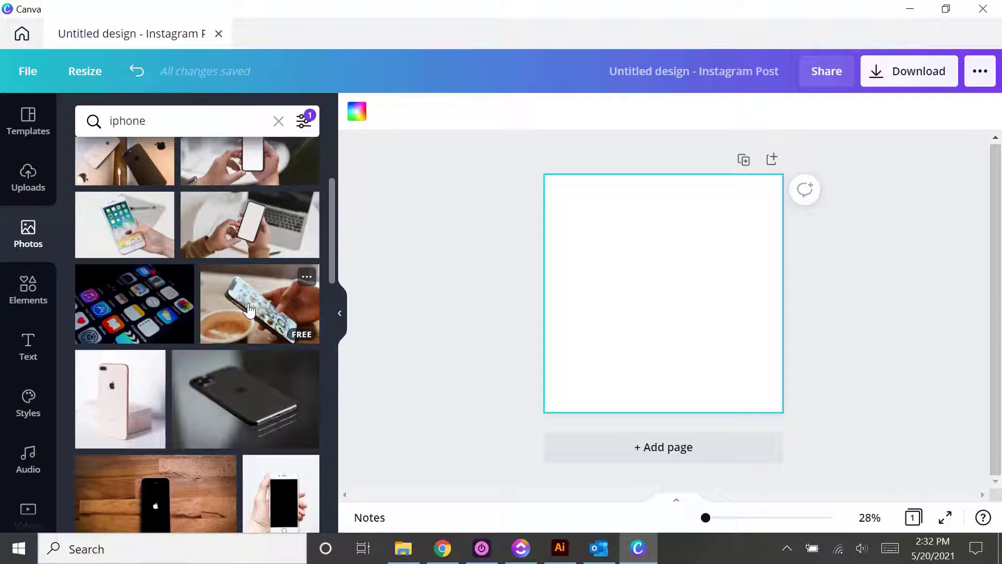
{"action": "scroll", "coordinate": [249, 309], "scroll_direction": "down", "scroll_amount": 2}
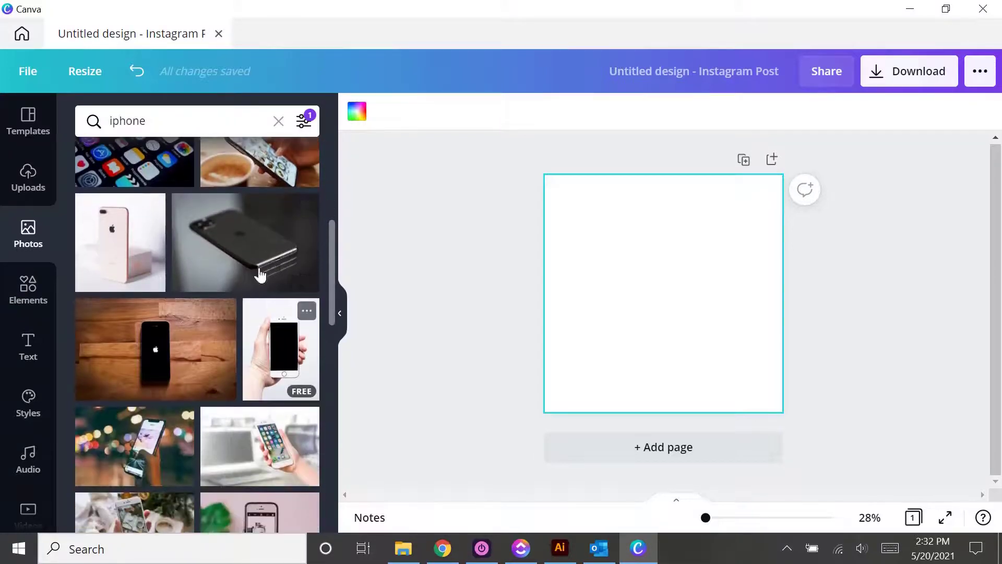
{"action": "left_click", "coordinate": [303, 121]}
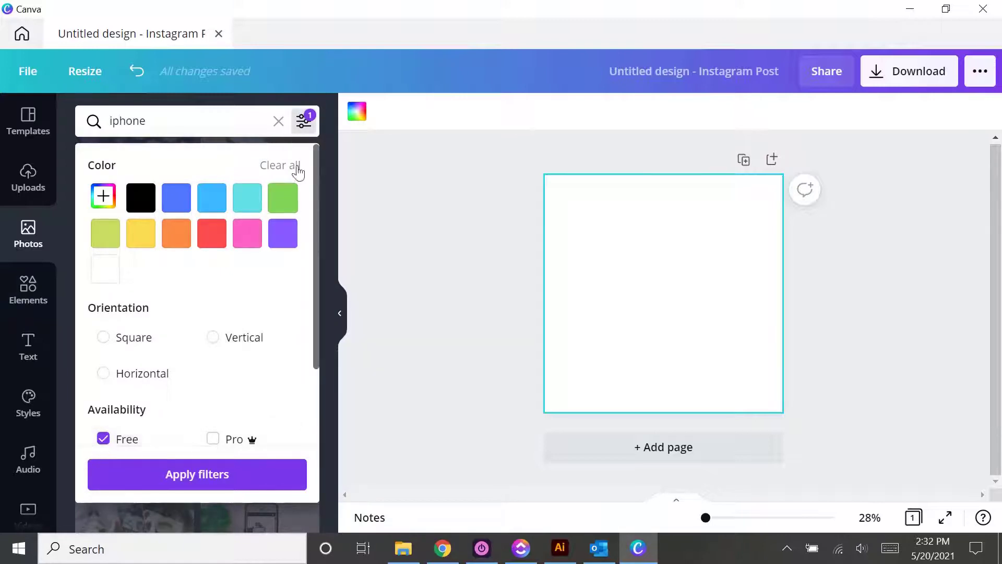
{"action": "left_click", "coordinate": [311, 119]}
{"action": "scroll", "coordinate": [186, 216], "scroll_direction": "down", "scroll_amount": 3}
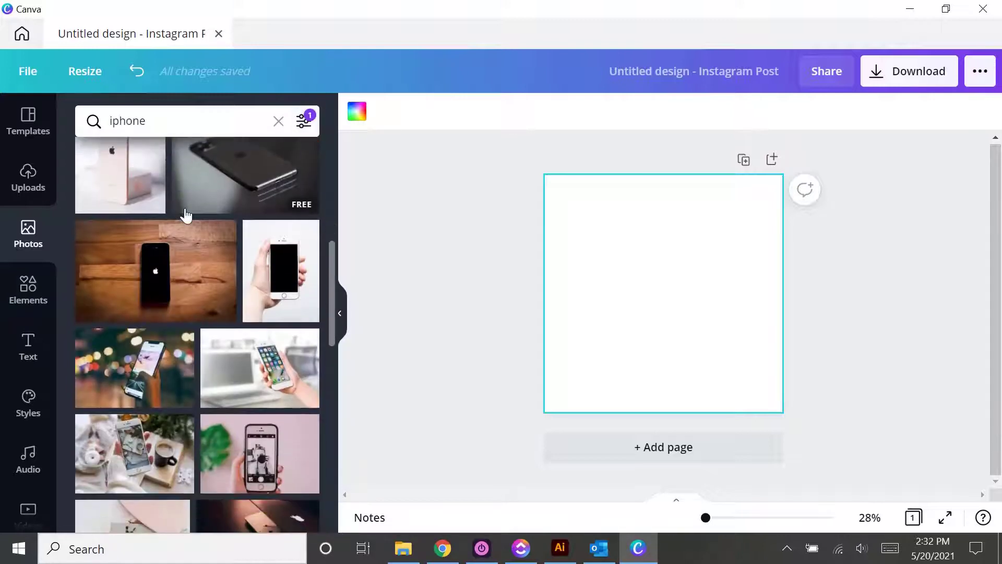
{"action": "scroll", "coordinate": [186, 215], "scroll_direction": "down", "scroll_amount": 6}
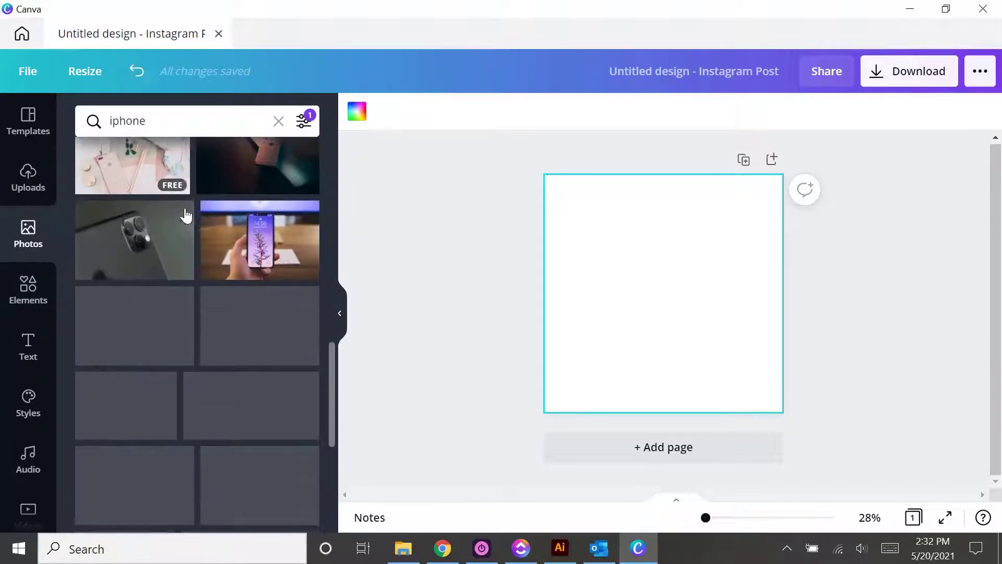
{"action": "scroll", "coordinate": [224, 433], "scroll_direction": "up", "scroll_amount": 10}
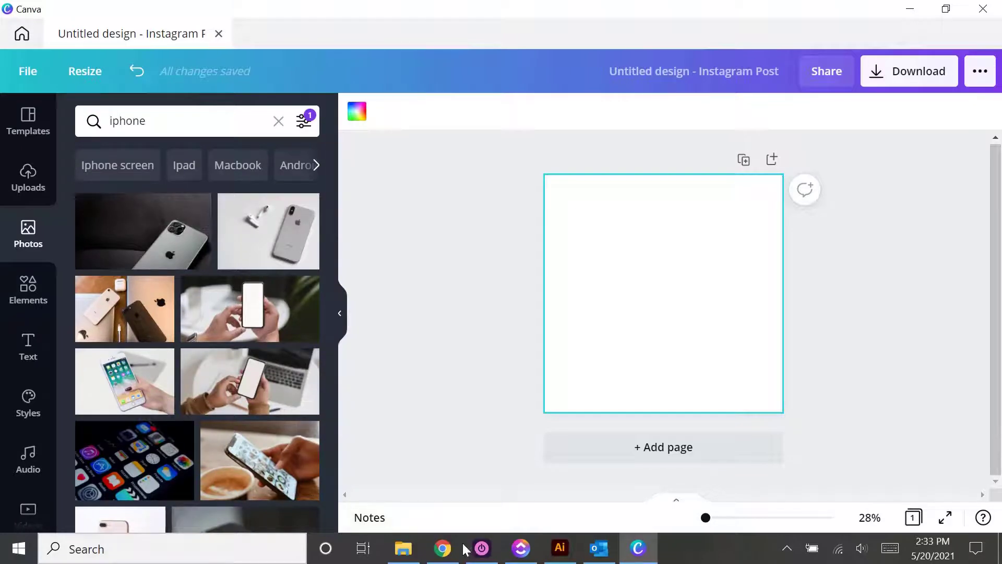
Load unsplash.com in Chrome
{"action": "left_click", "coordinate": [442, 548]}
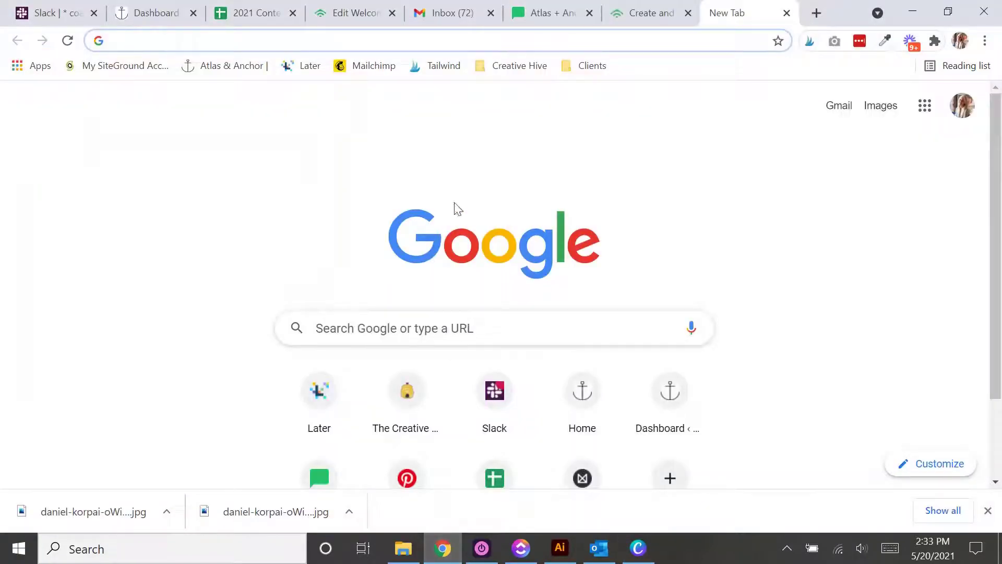
{"action": "type", "text": "un"}
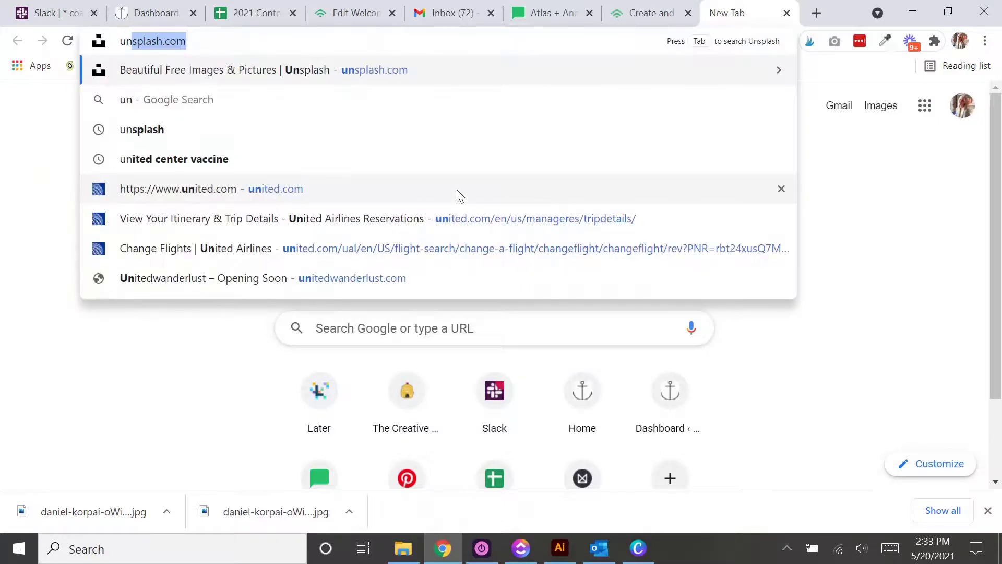
{"action": "type", "text": "splash.o"}
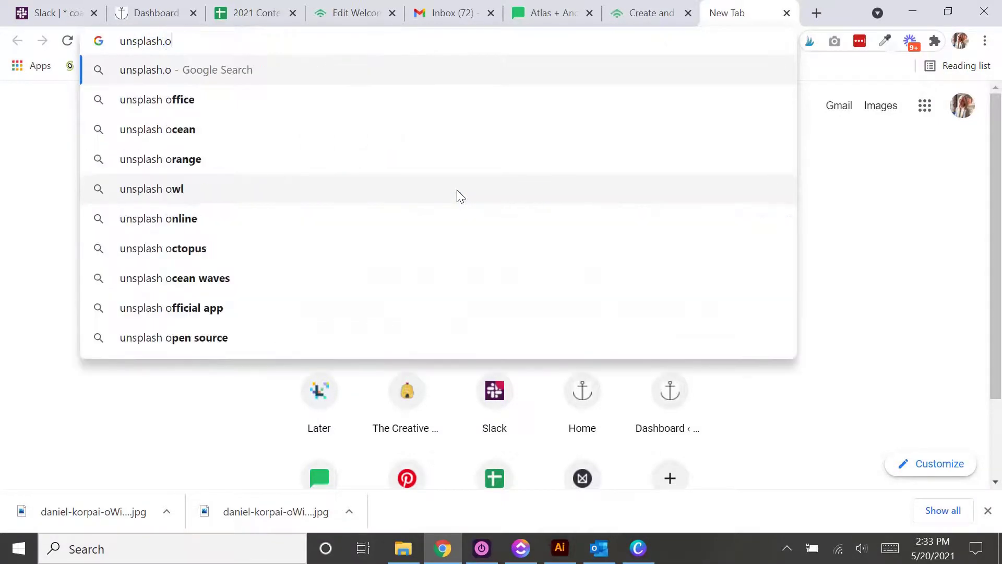
{"action": "key", "text": "BackSpace"}
{"action": "type", "text": "com"}
{"action": "key", "text": "Return"}
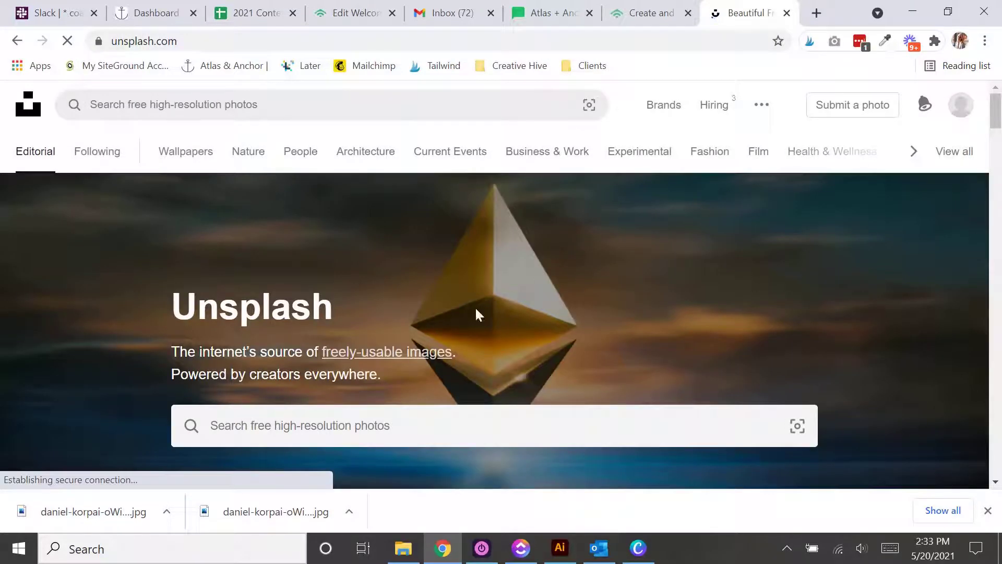
Search Unsplash for 'iphone' photos
{"action": "left_click", "coordinate": [405, 425]}
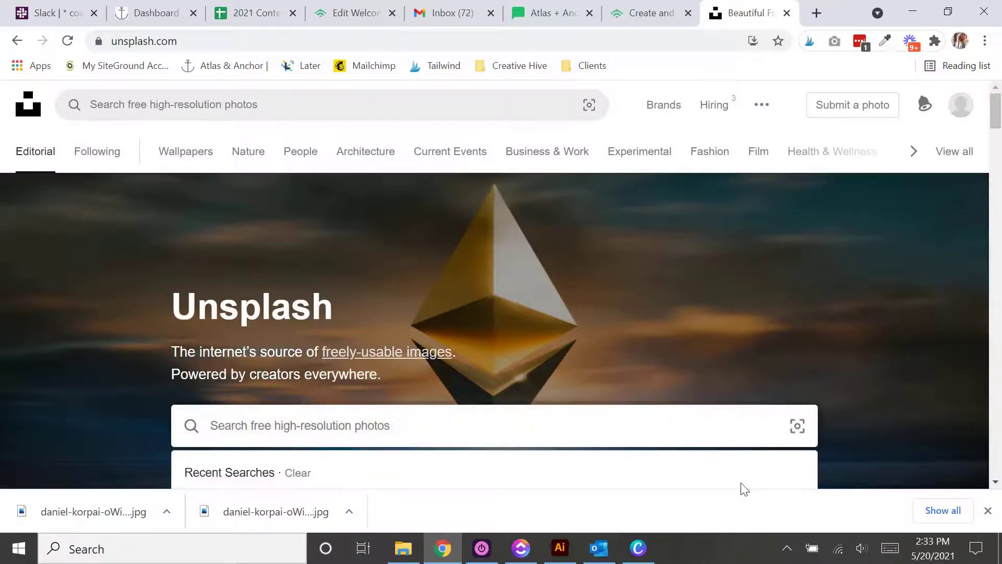
{"action": "left_click", "coordinate": [988, 510]}
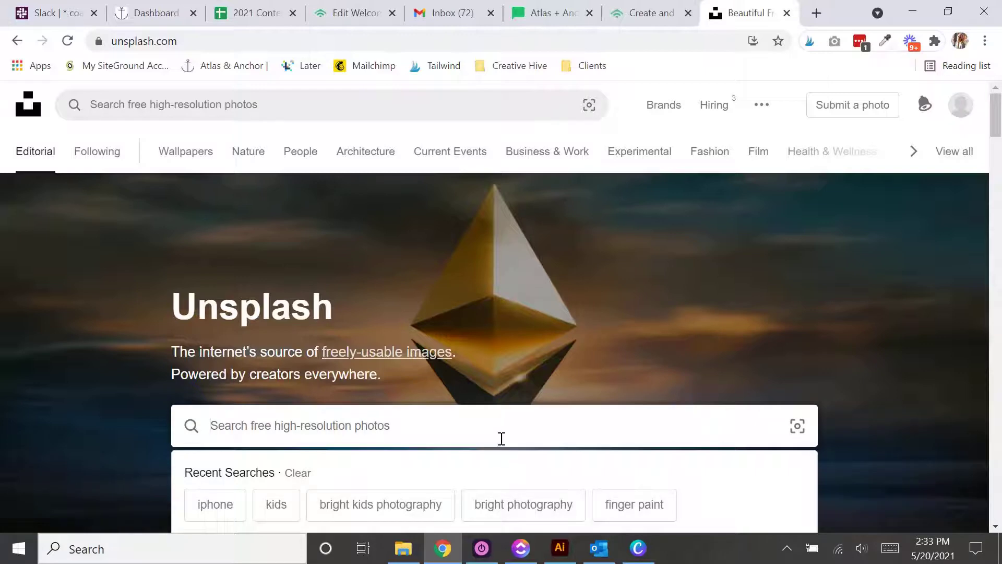
{"action": "type", "text": "iphone"}
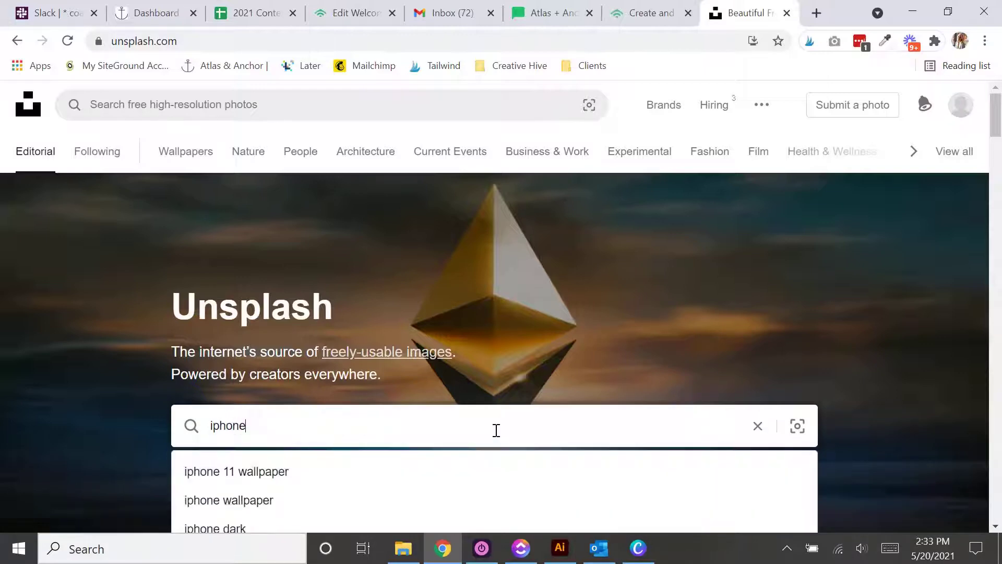
{"action": "key", "text": "Return"}
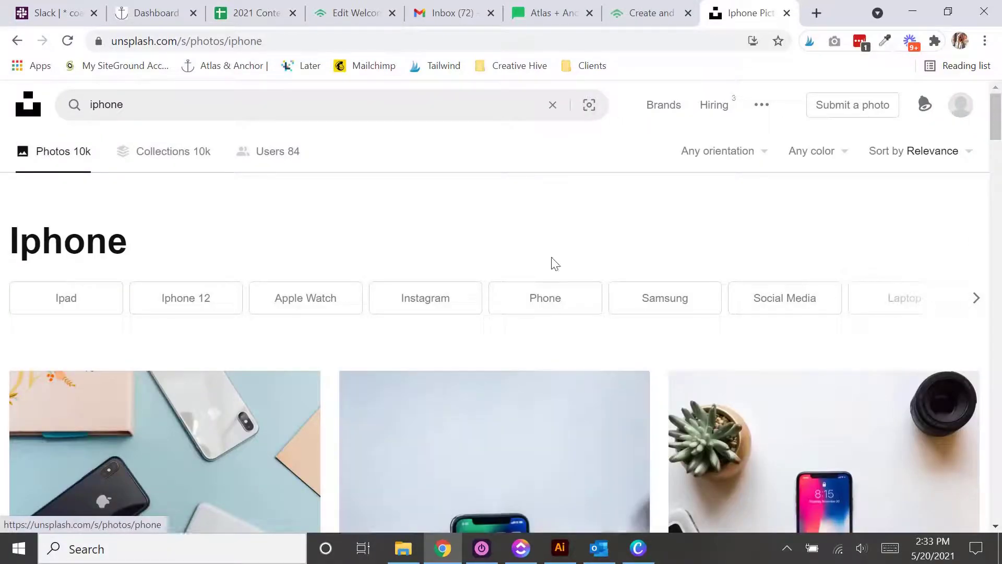
Browse the iphone results and download the photo of an iPhone on a CEREAL magazine
{"action": "scroll", "coordinate": [552, 260], "scroll_direction": "down", "scroll_amount": 2}
{"action": "scroll", "coordinate": [552, 258], "scroll_direction": "down", "scroll_amount": 10}
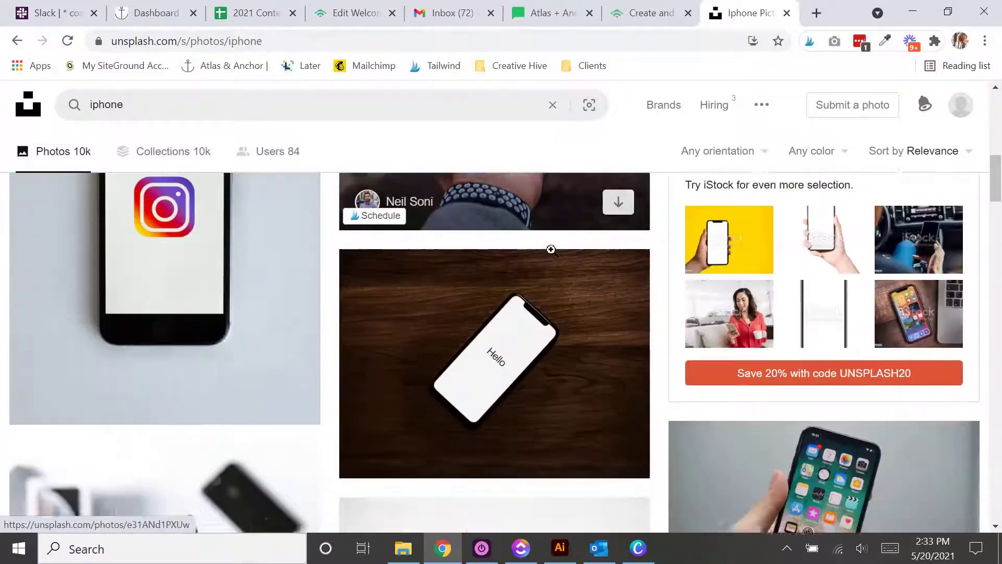
{"action": "scroll", "coordinate": [550, 250], "scroll_direction": "down", "scroll_amount": 10}
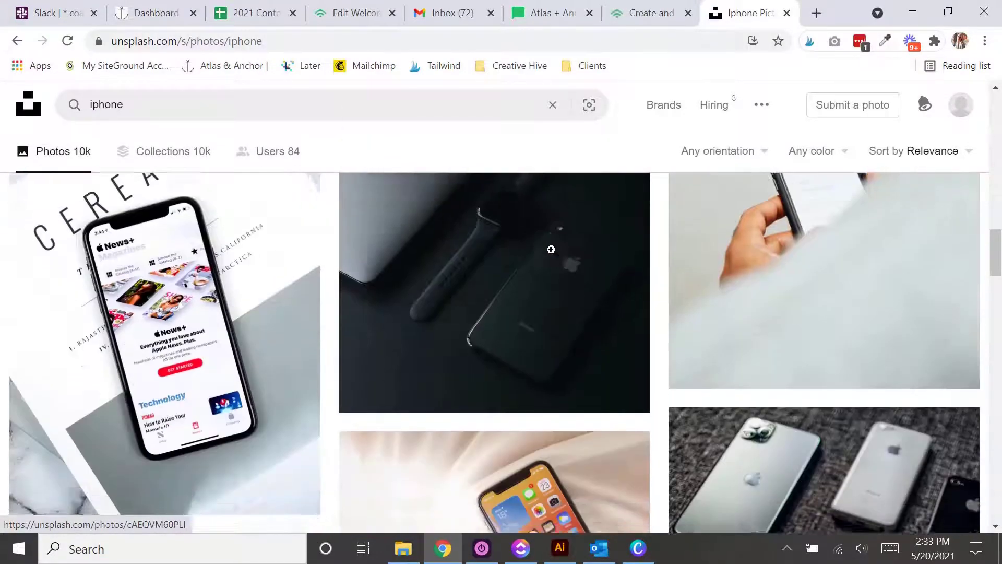
{"action": "scroll", "coordinate": [550, 250], "scroll_direction": "up", "scroll_amount": 2}
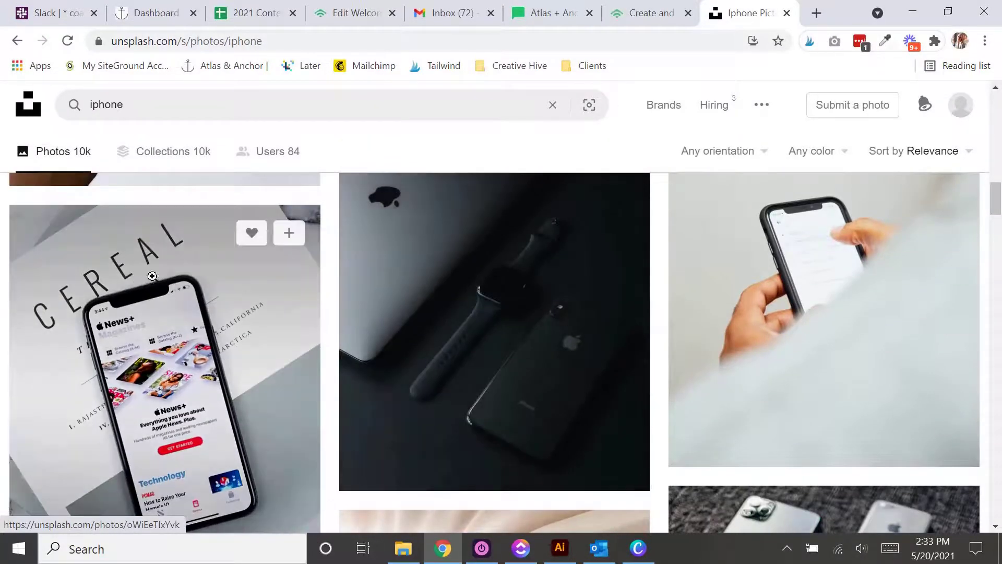
{"action": "scroll", "coordinate": [232, 320], "scroll_direction": "down", "scroll_amount": 2}
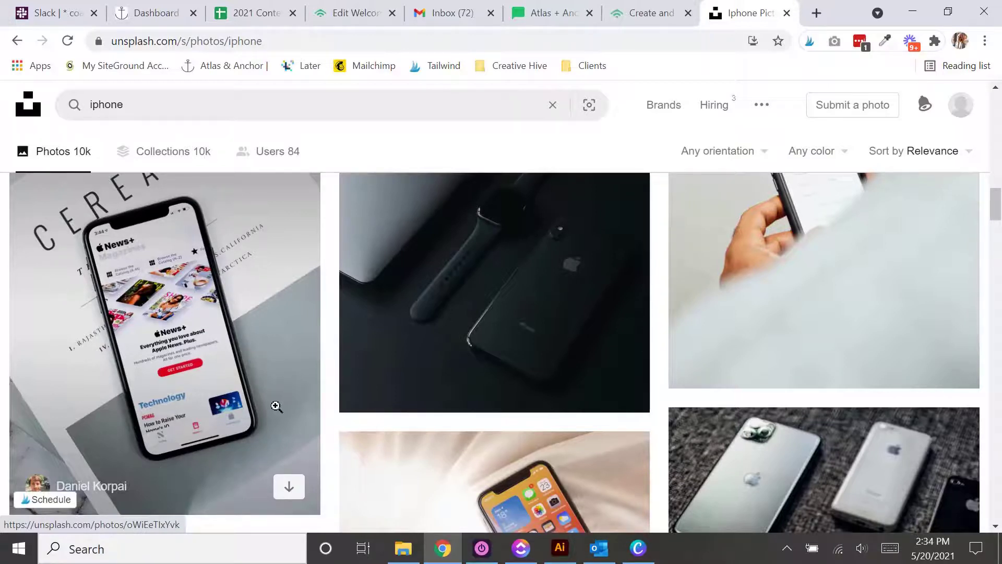
{"action": "scroll", "coordinate": [697, 317], "scroll_direction": "up", "scroll_amount": 2}
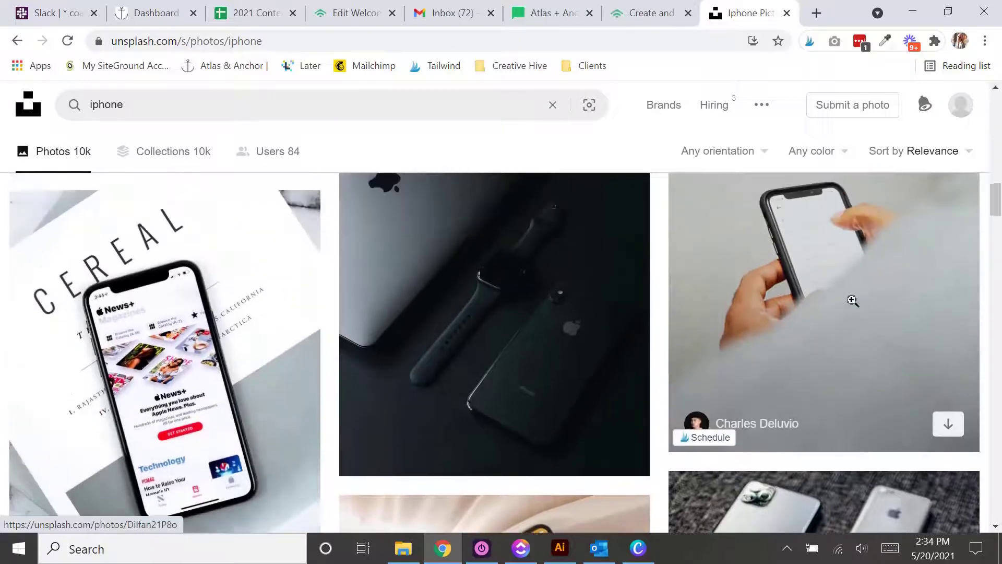
{"action": "scroll", "coordinate": [717, 335], "scroll_direction": "down", "scroll_amount": 3}
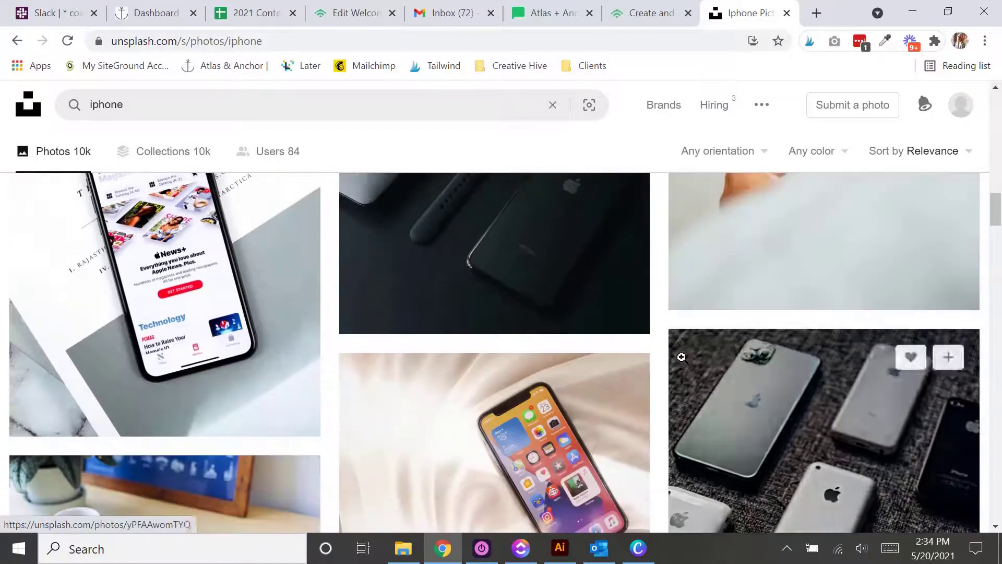
{"action": "scroll", "coordinate": [282, 358], "scroll_direction": "down", "scroll_amount": 3}
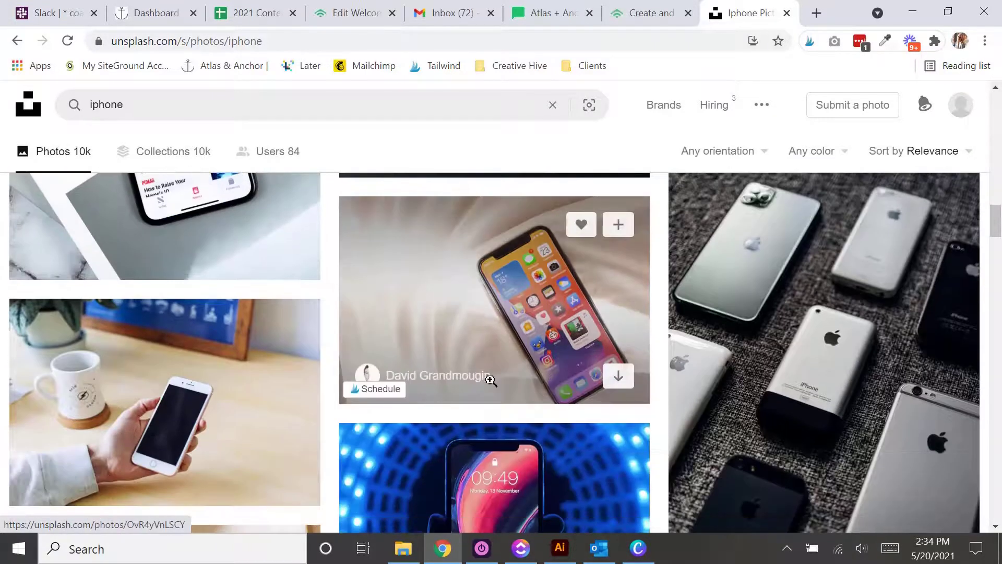
{"action": "scroll", "coordinate": [529, 324], "scroll_direction": "down", "scroll_amount": 3}
{"action": "scroll", "coordinate": [529, 325], "scroll_direction": "down", "scroll_amount": 2}
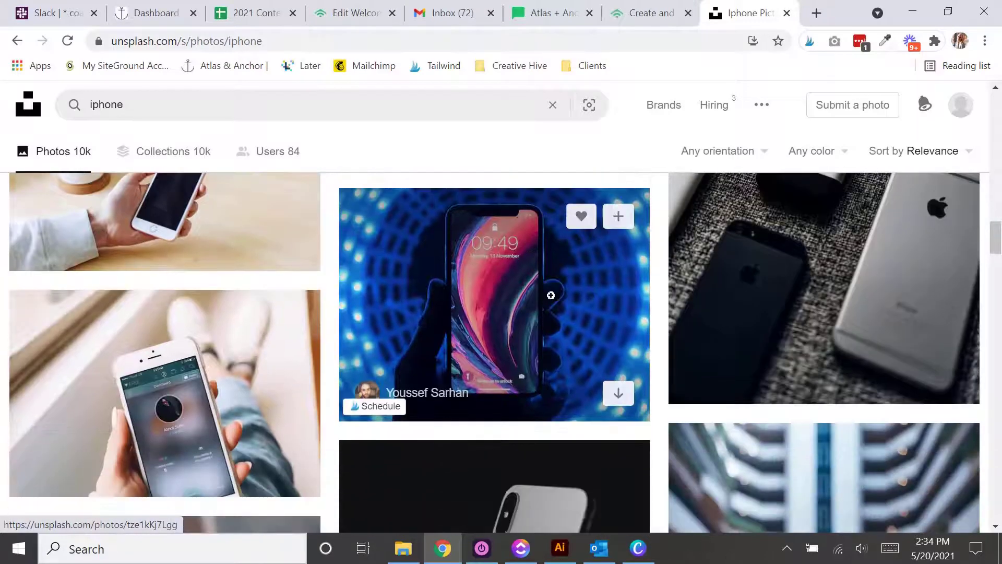
{"action": "scroll", "coordinate": [279, 408], "scroll_direction": "down", "scroll_amount": 1}
{"action": "scroll", "coordinate": [279, 407], "scroll_direction": "down", "scroll_amount": 2}
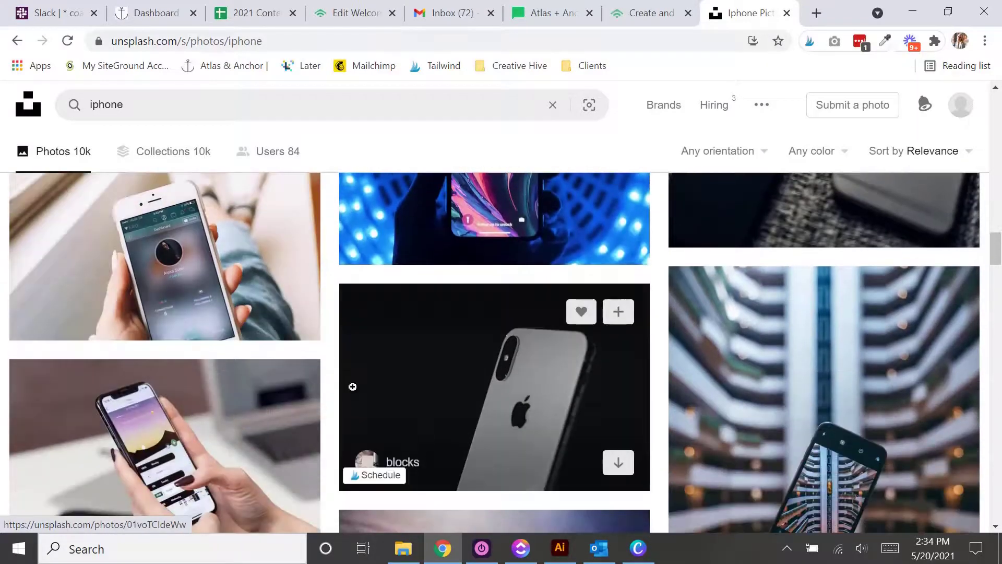
{"action": "scroll", "coordinate": [426, 382], "scroll_direction": "up", "scroll_amount": 15}
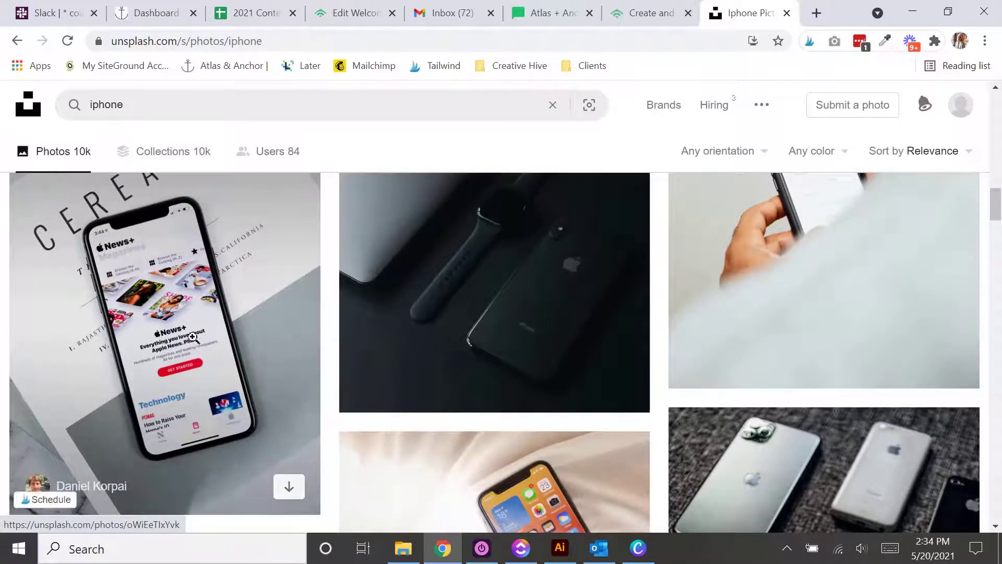
{"action": "left_click", "coordinate": [283, 498]}
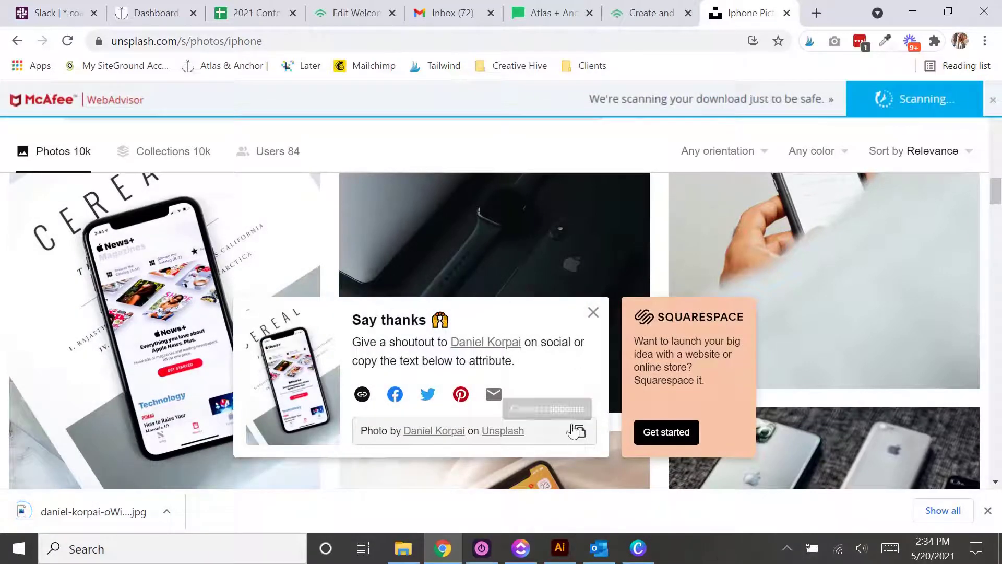
Upload the downloaded CEREAL iPhone JPG to Canva and drag it onto the blank page
{"action": "left_click_drag", "start_coordinate": [94, 511], "coordinate": [198, 269]}
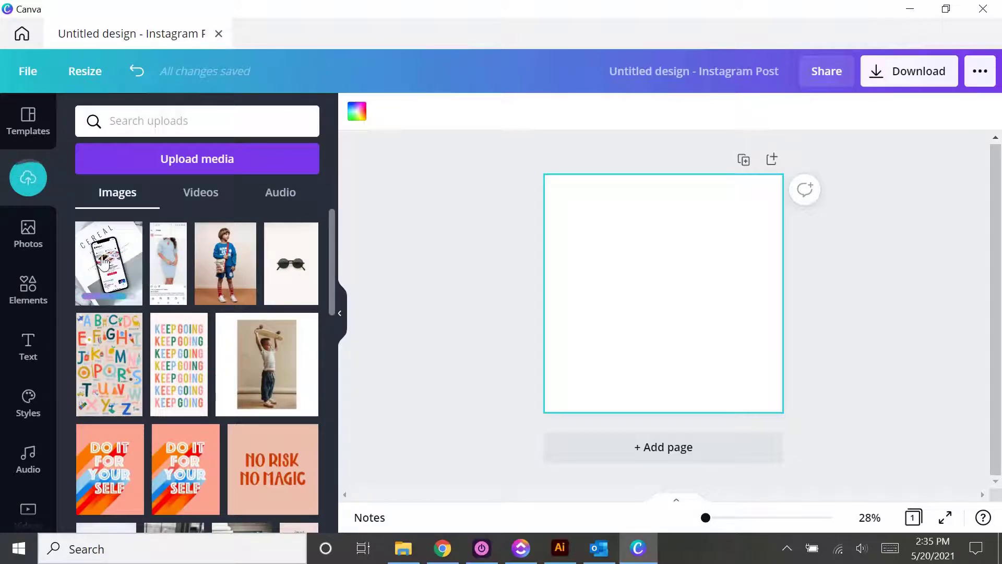
{"action": "left_click_drag", "start_coordinate": [107, 268], "coordinate": [632, 185]}
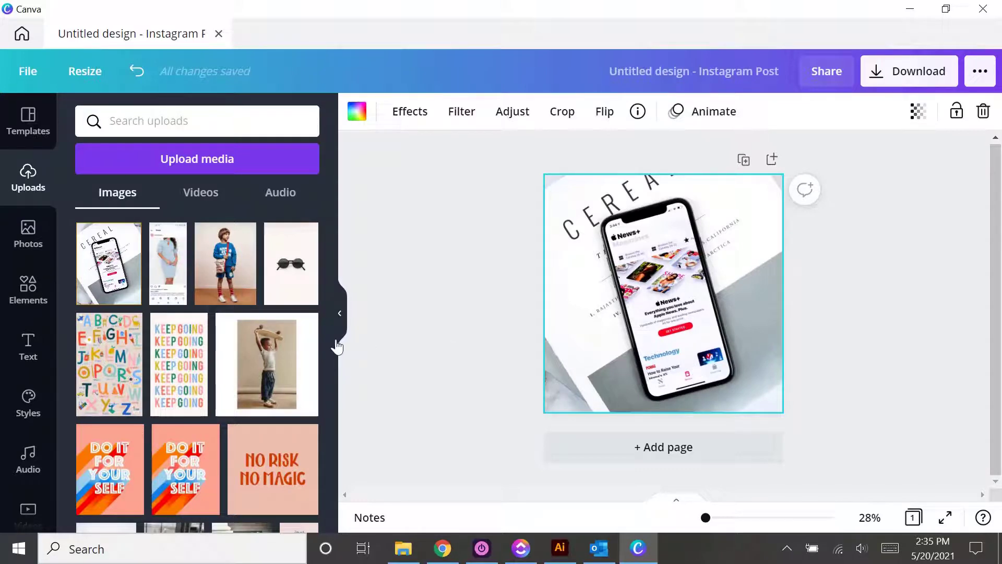
Search Elements for 'iphone' graphics, limited to free elements
{"action": "left_click", "coordinate": [28, 290]}
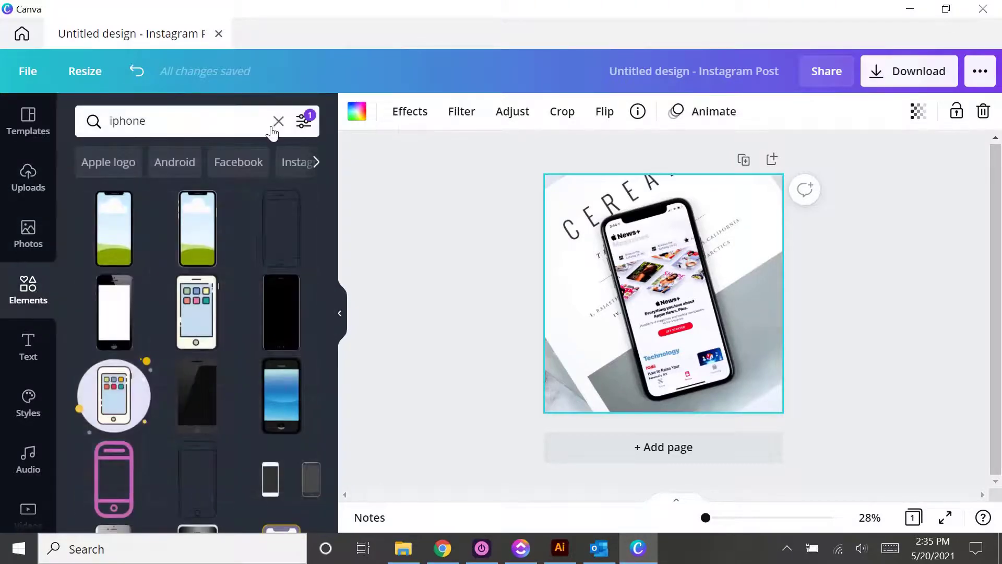
{"action": "left_click", "coordinate": [239, 122]}
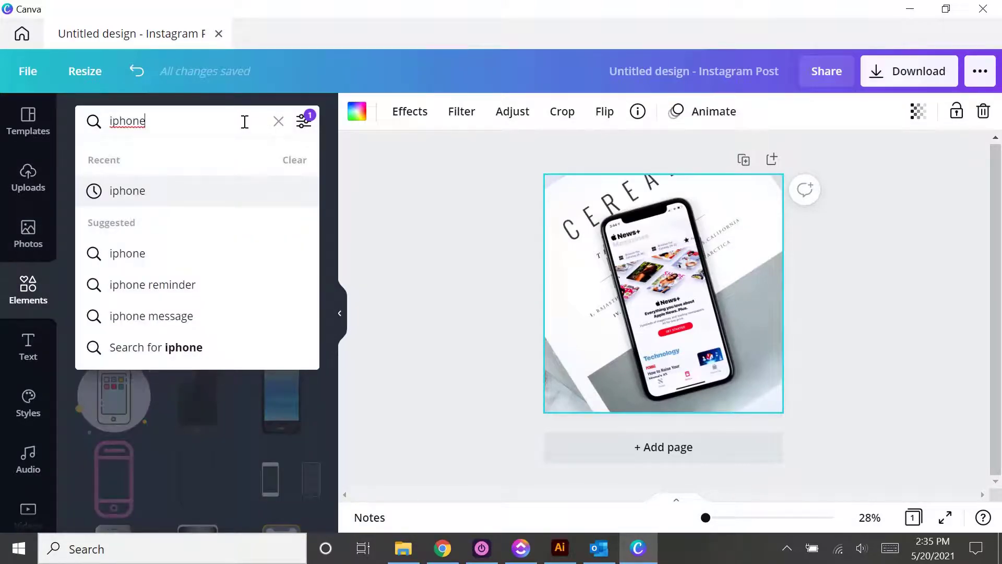
{"action": "left_click", "coordinate": [305, 123]}
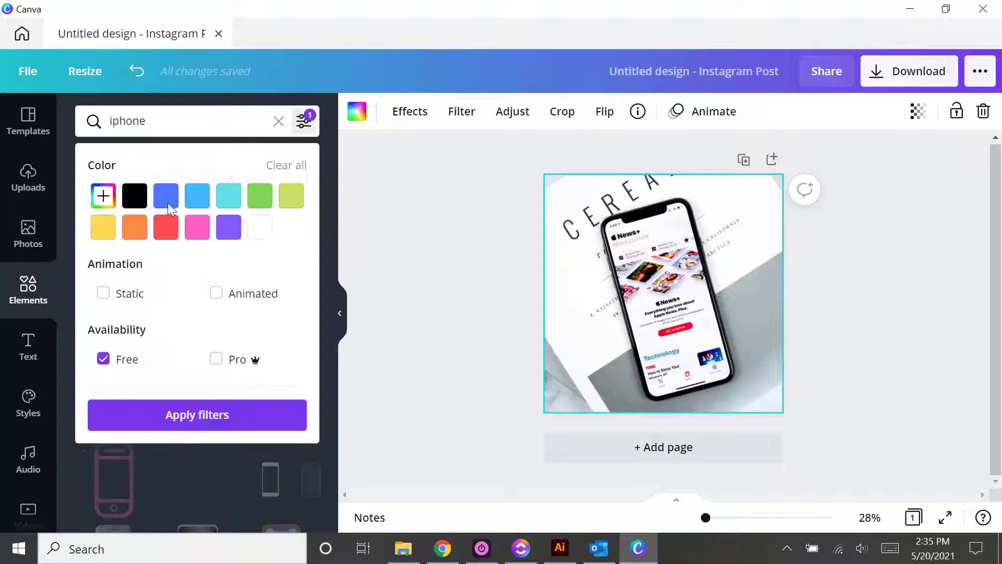
{"action": "left_click", "coordinate": [201, 421]}
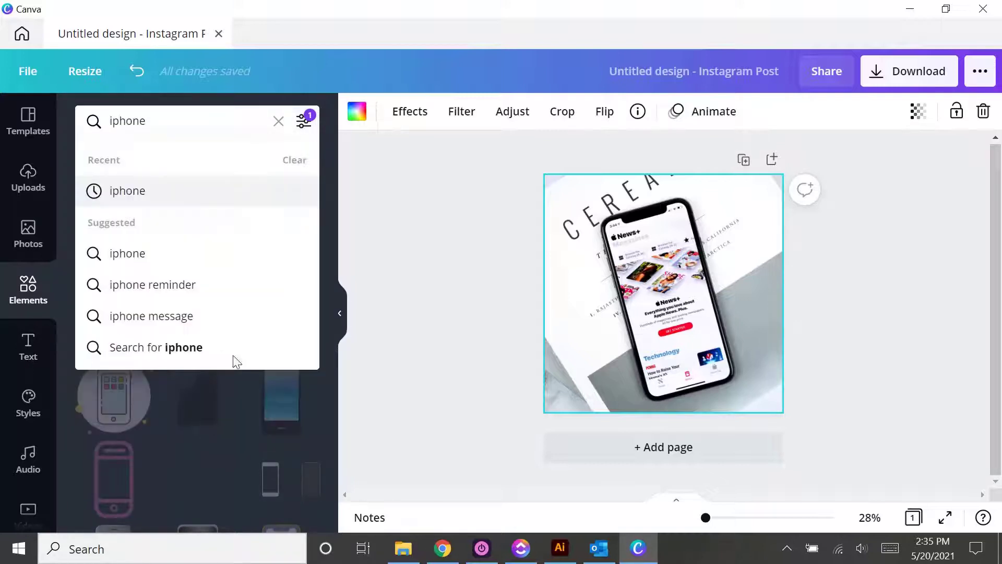
{"action": "left_click", "coordinate": [275, 199]}
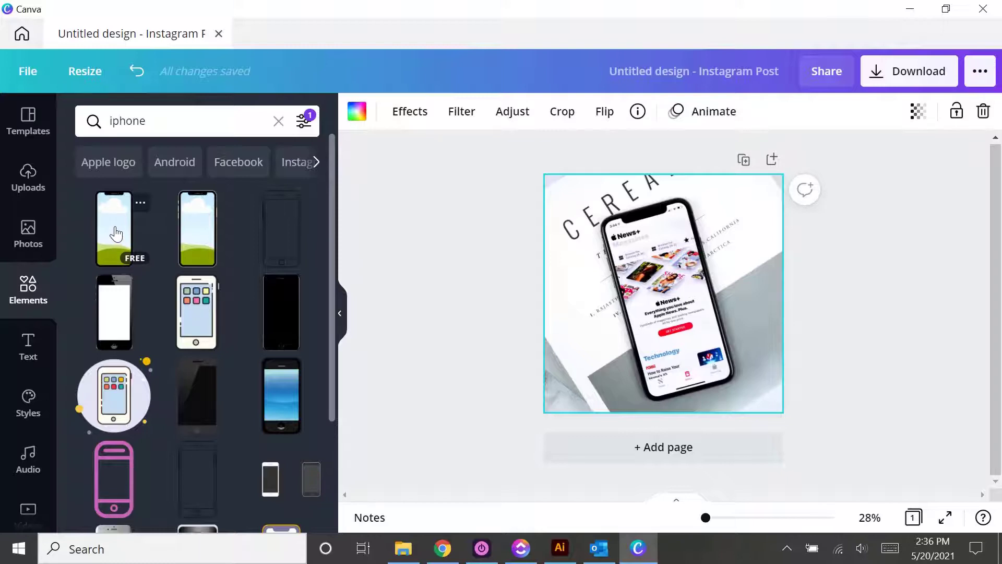
Drop the first iPhone frame element onto the photo, rotate it and nudge it onto the phone
{"action": "left_click_drag", "start_coordinate": [116, 233], "coordinate": [664, 289]}
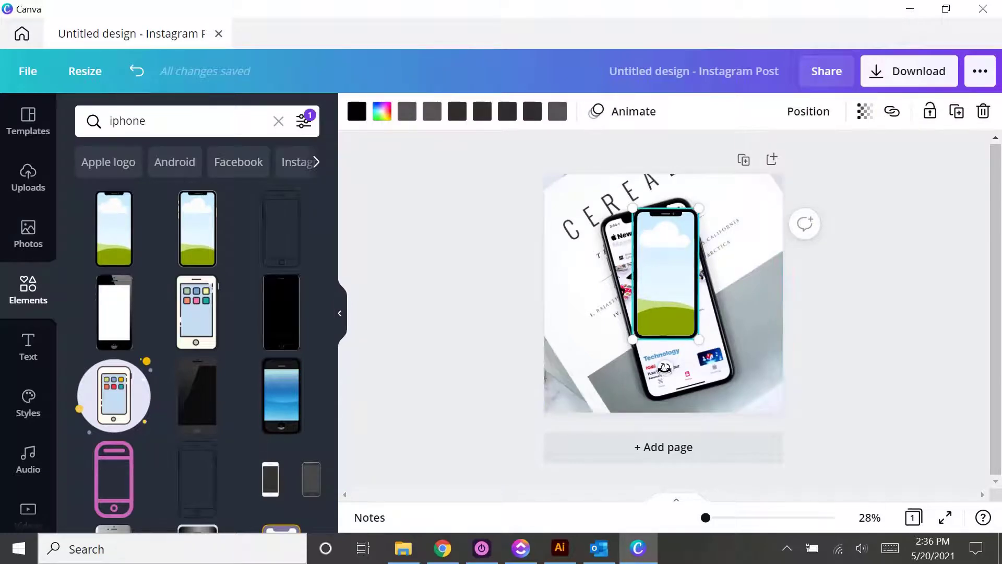
{"action": "left_click_drag", "start_coordinate": [665, 368], "coordinate": [687, 362]}
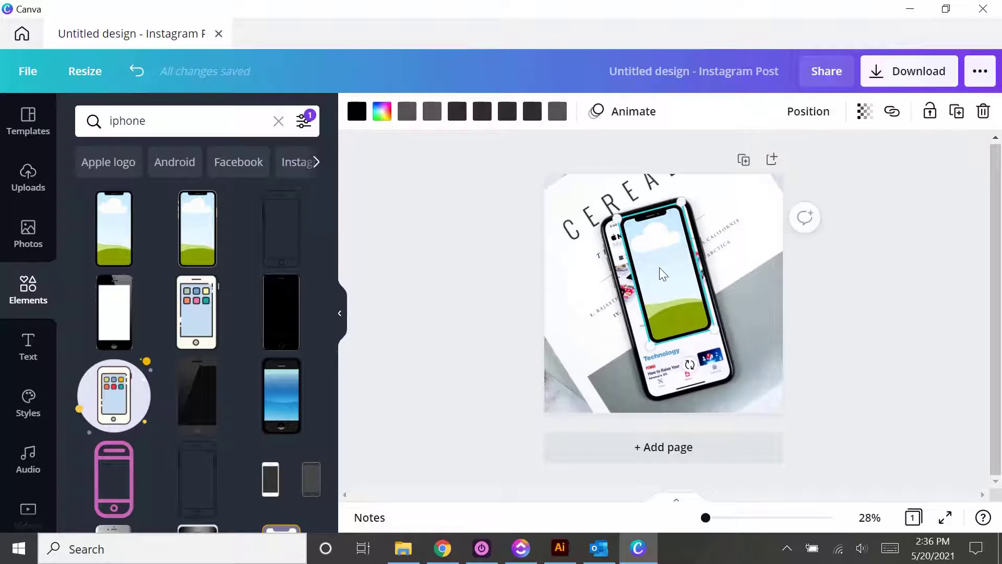
{"action": "left_click_drag", "start_coordinate": [657, 268], "coordinate": [652, 270]}
{"action": "left_click_drag", "start_coordinate": [645, 271], "coordinate": [640, 269]}
{"action": "scroll", "coordinate": [683, 288], "scroll_direction": "up", "scroll_amount": 5}
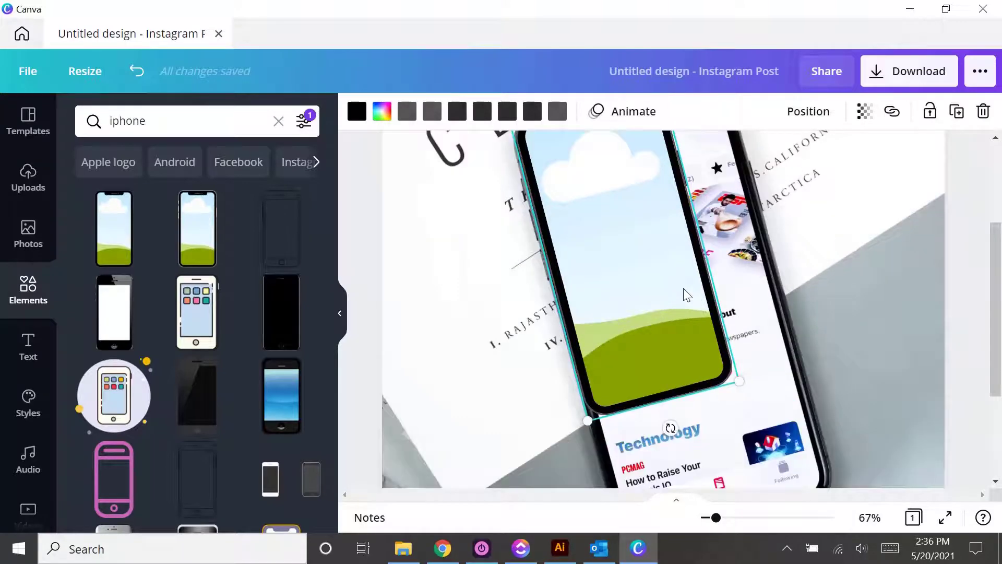
{"action": "scroll", "coordinate": [709, 336], "scroll_direction": "up", "scroll_amount": 2}
{"action": "scroll", "coordinate": [708, 336], "scroll_direction": "down", "scroll_amount": 5}
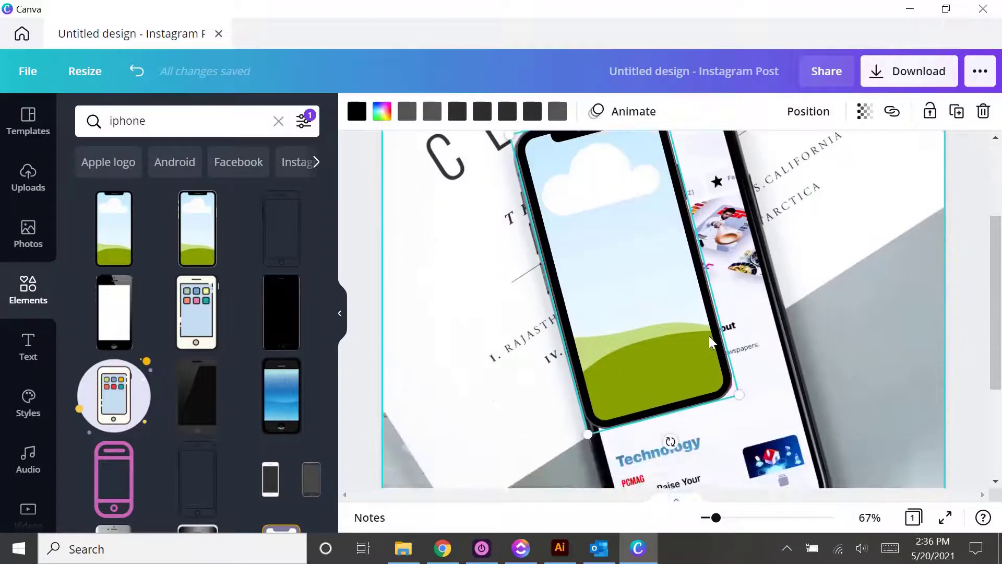
Enlarge the phone frame to cover the phone's screen and adjust its rotation to -16°
{"action": "left_click_drag", "start_coordinate": [739, 224], "coordinate": [831, 360]}
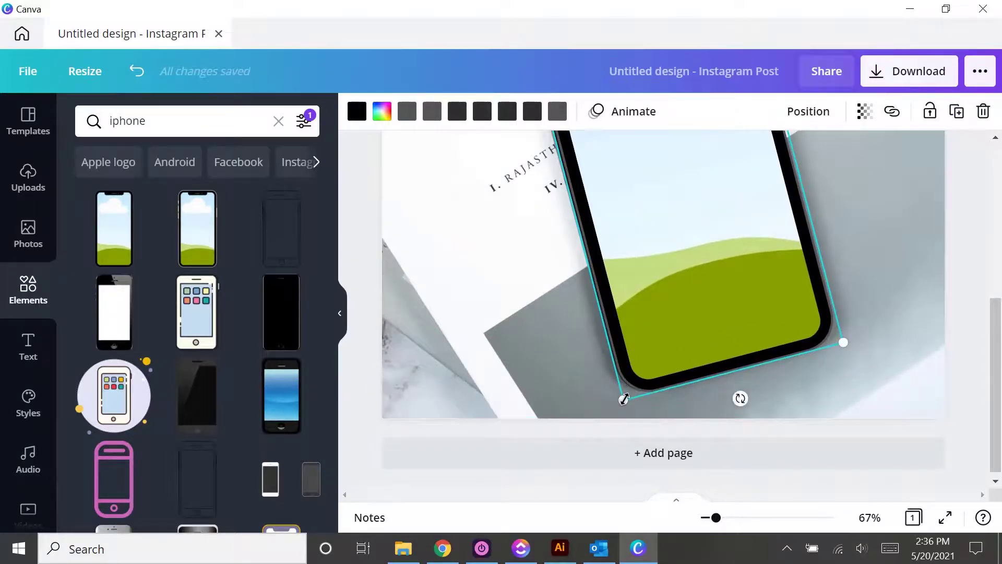
{"action": "left_click_drag", "start_coordinate": [623, 401], "coordinate": [622, 403]}
{"action": "scroll", "coordinate": [700, 343], "scroll_direction": "up", "scroll_amount": 5}
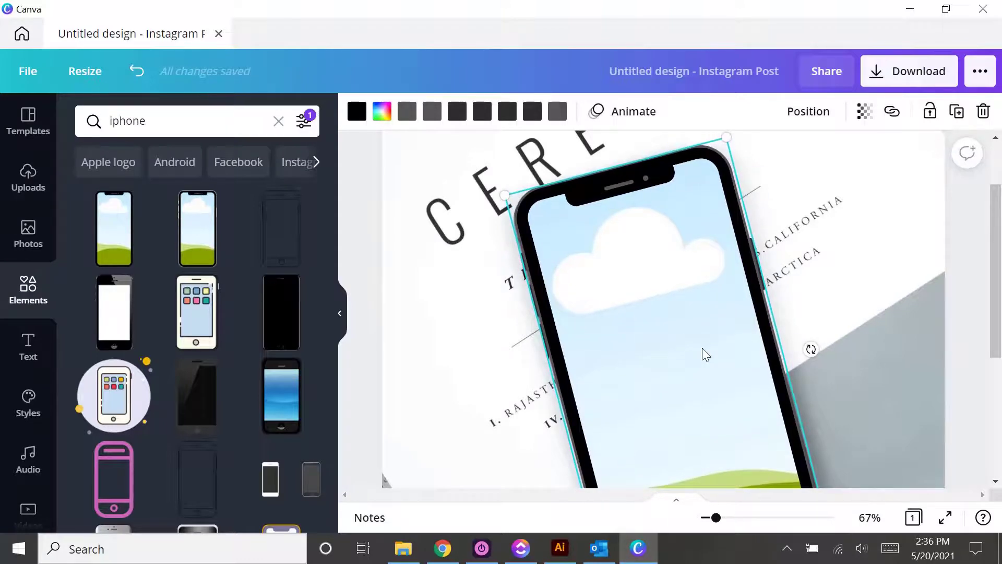
{"action": "scroll", "coordinate": [815, 328], "scroll_direction": "down", "scroll_amount": 2}
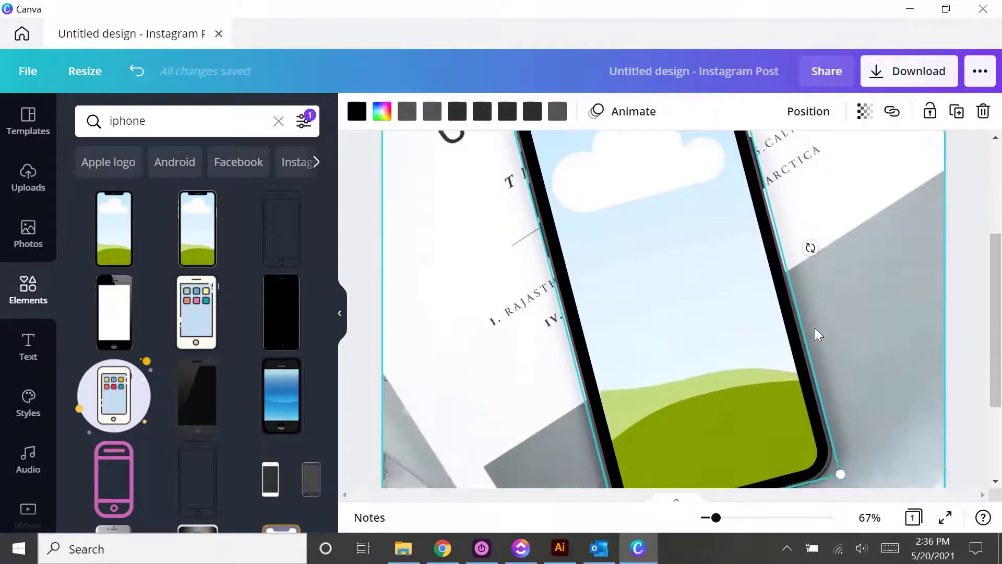
{"action": "scroll", "coordinate": [815, 328], "scroll_direction": "down", "scroll_amount": 3}
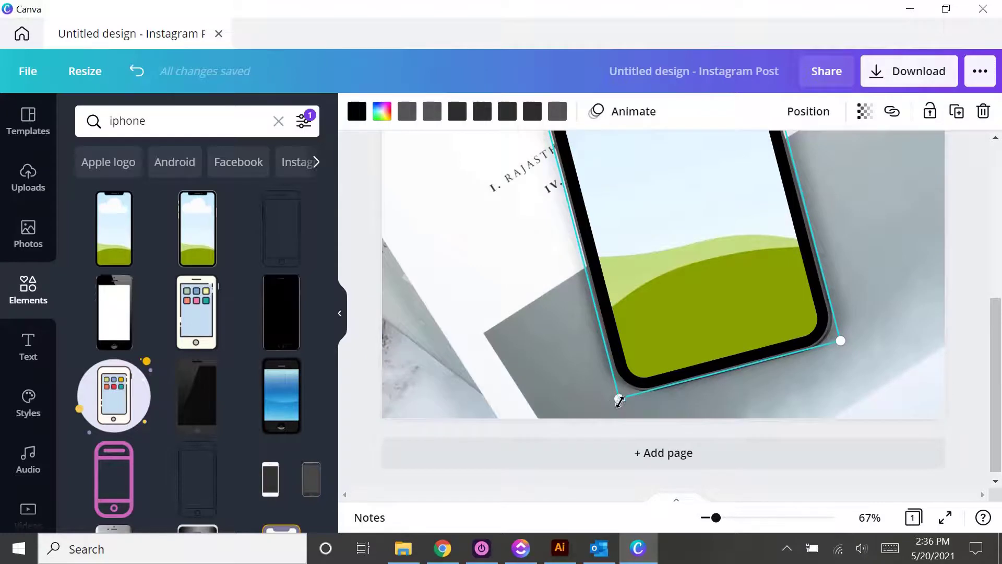
{"action": "left_click_drag", "start_coordinate": [619, 400], "coordinate": [620, 403]}
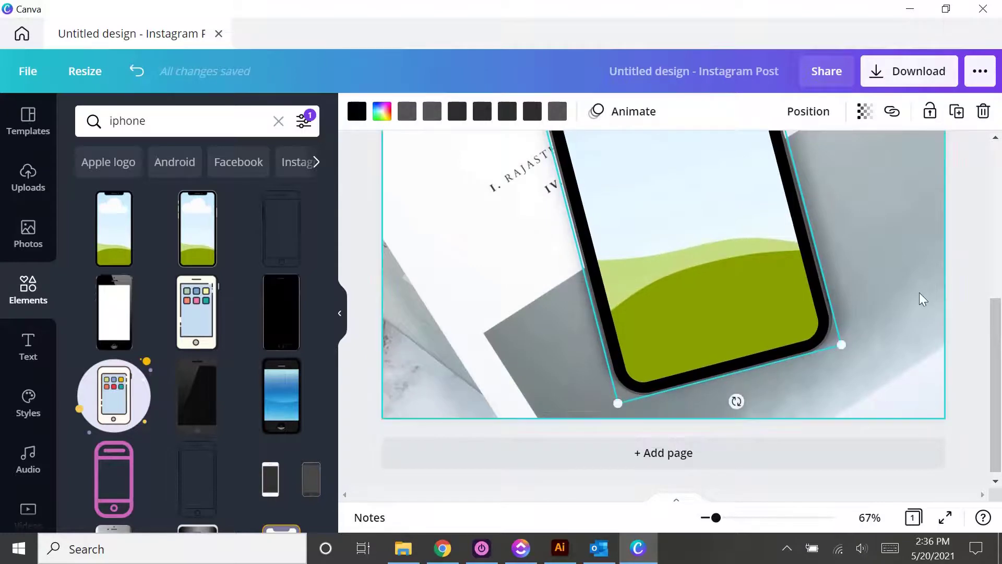
{"action": "left_click", "coordinate": [926, 288]}
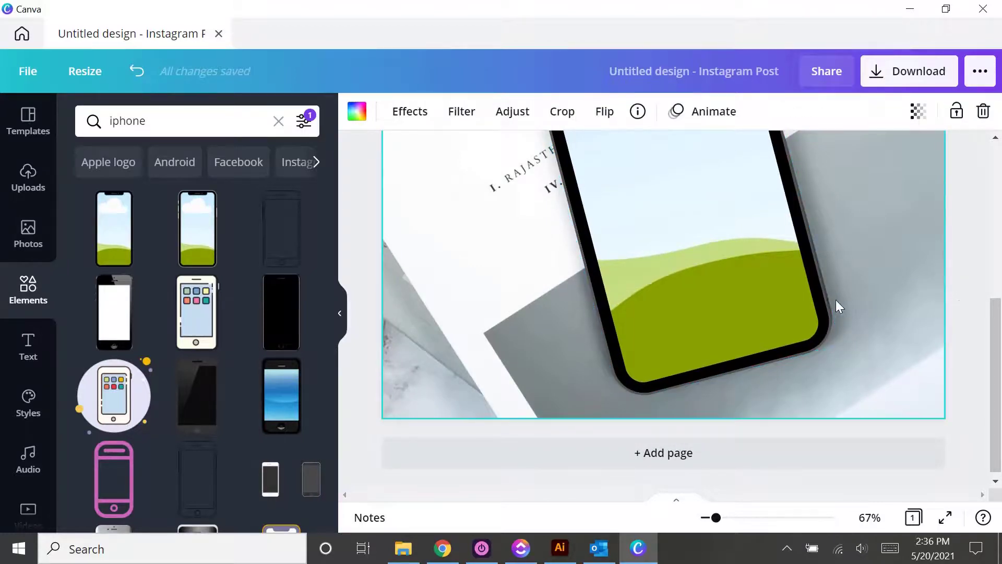
{"action": "left_click", "coordinate": [796, 298]}
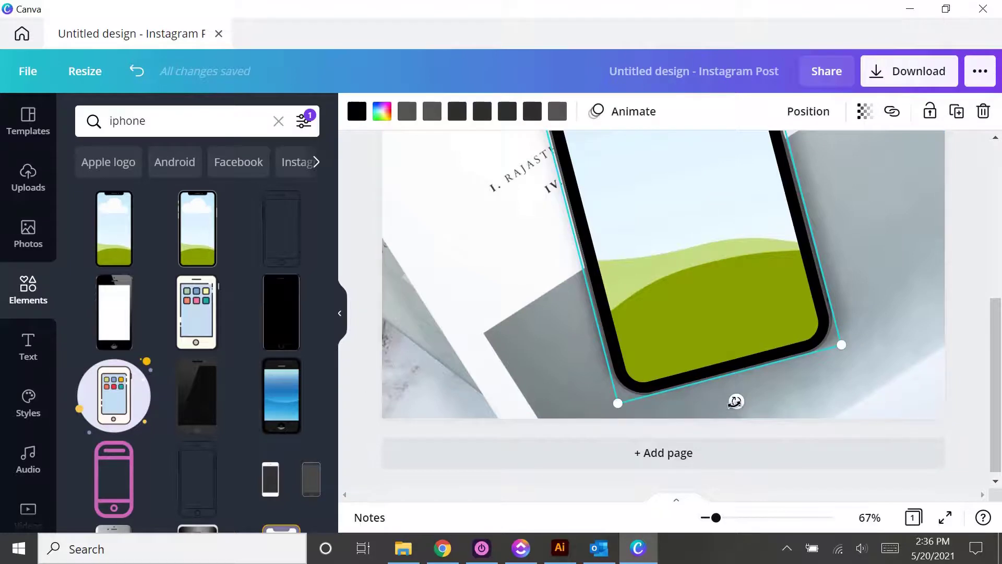
{"action": "left_click_drag", "start_coordinate": [735, 401], "coordinate": [739, 402]}
{"action": "scroll", "coordinate": [781, 335], "scroll_direction": "up", "scroll_amount": 5}
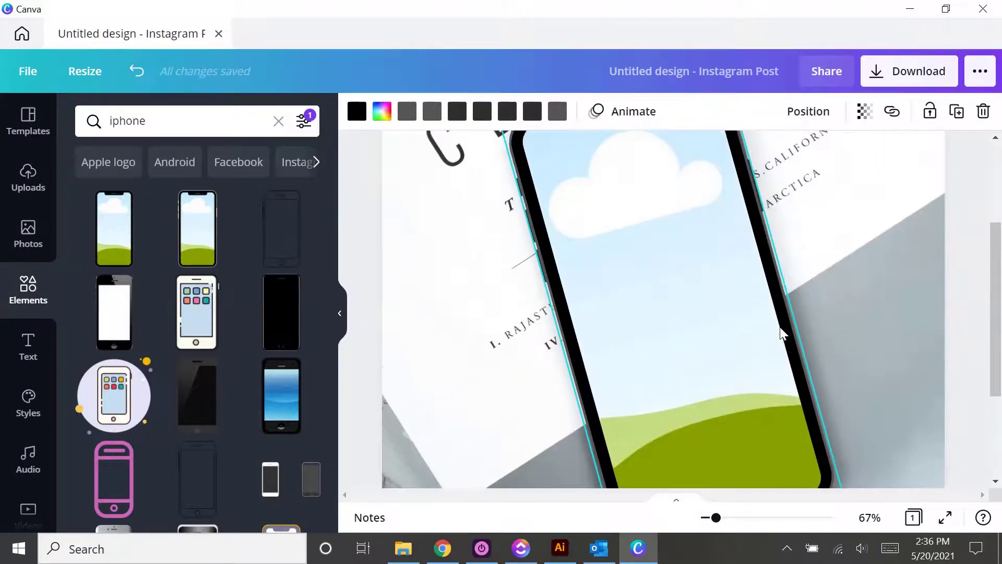
{"action": "left_click", "coordinate": [862, 287]}
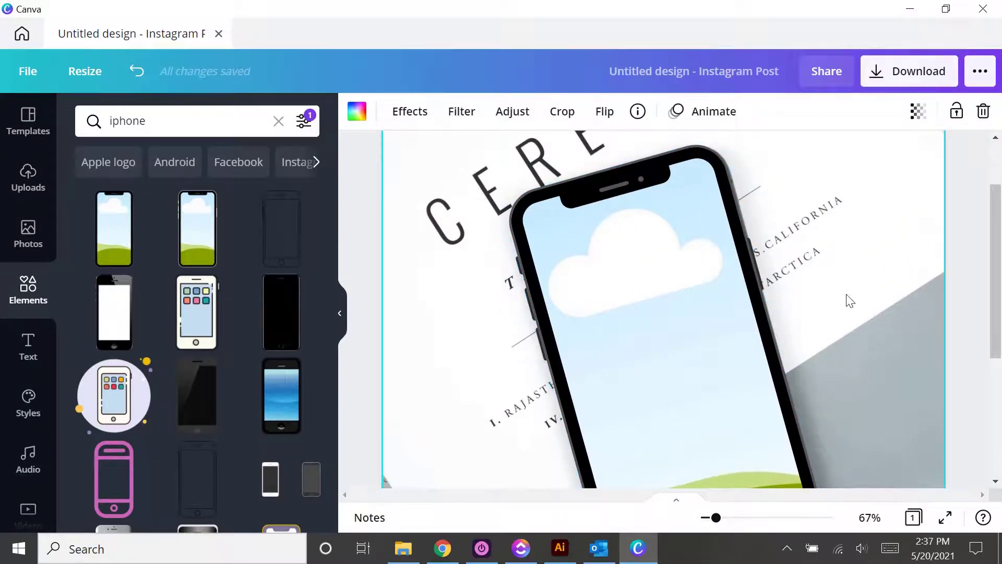
{"action": "scroll", "coordinate": [848, 297], "scroll_direction": "down", "scroll_amount": 5}
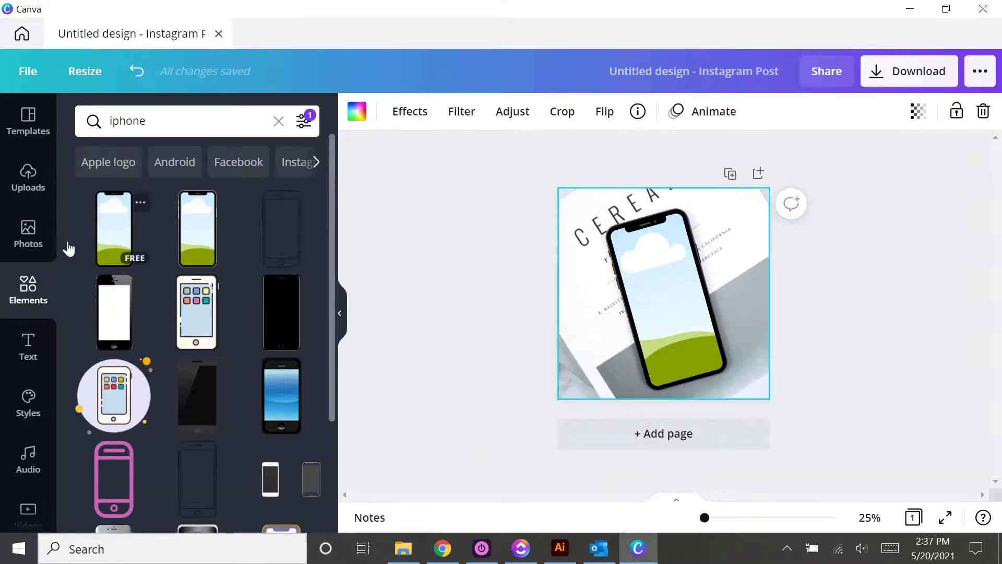
Fill the phone frame with uploads, trying DO IT FOR YOUR SELF before the light blue dress screenshot
{"action": "left_click", "coordinate": [29, 180]}
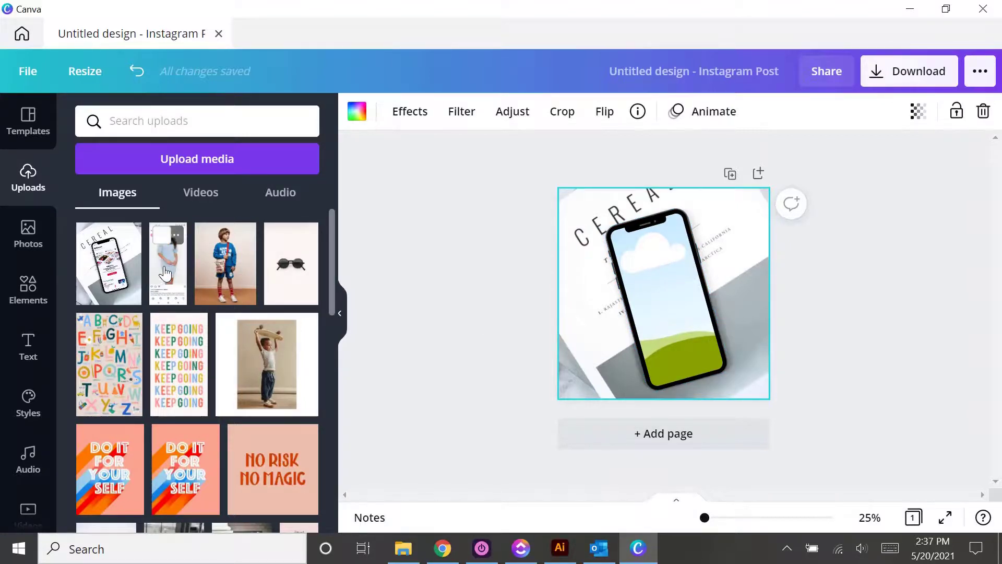
{"action": "left_click_drag", "start_coordinate": [165, 271], "coordinate": [664, 294]}
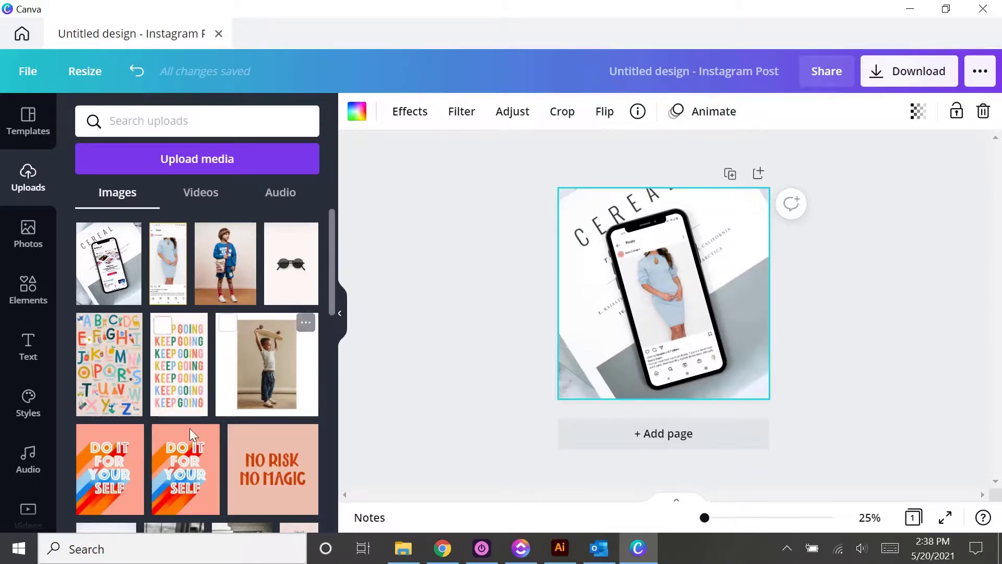
{"action": "left_click_drag", "start_coordinate": [189, 428], "coordinate": [659, 284]}
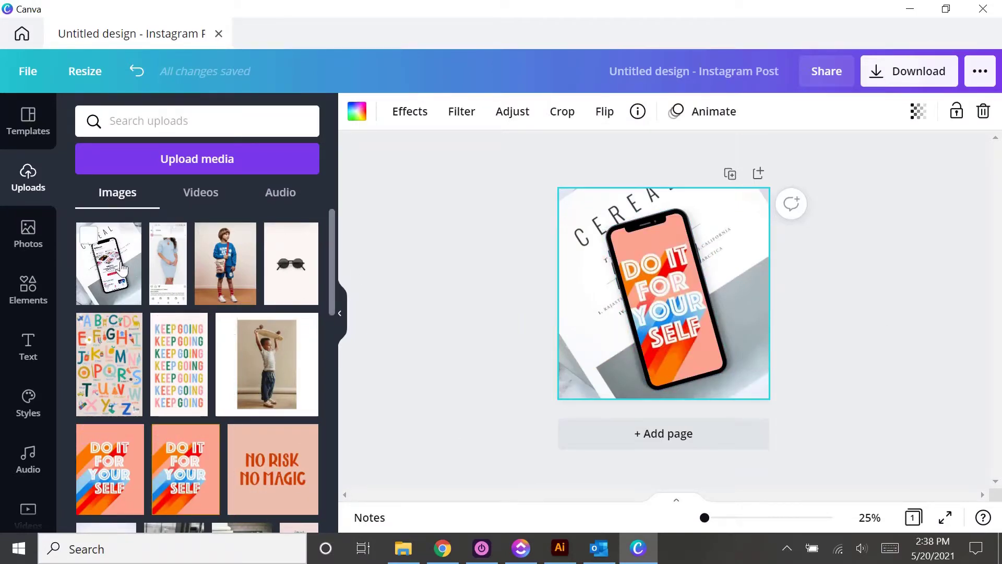
{"action": "left_click_drag", "start_coordinate": [167, 264], "coordinate": [638, 294]}
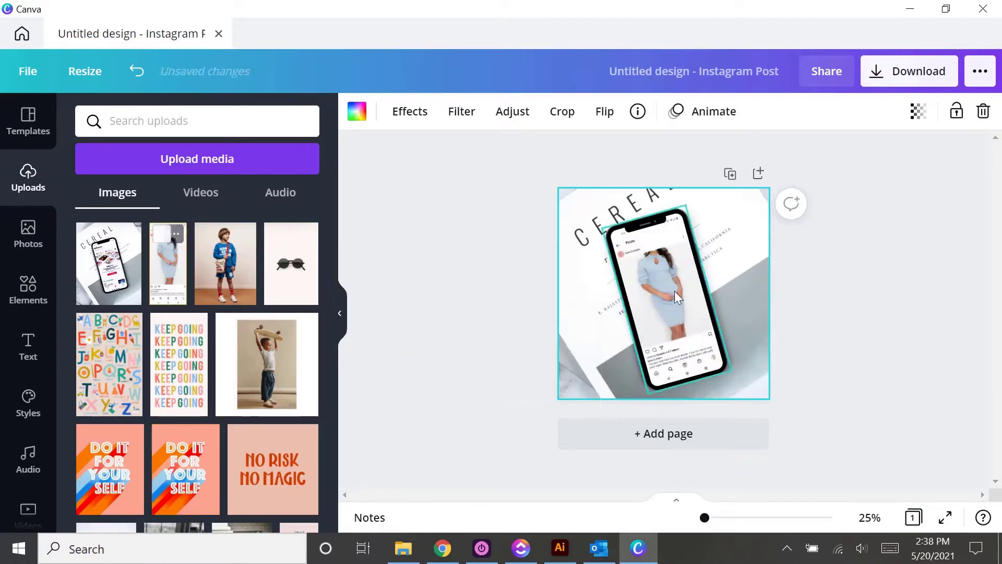